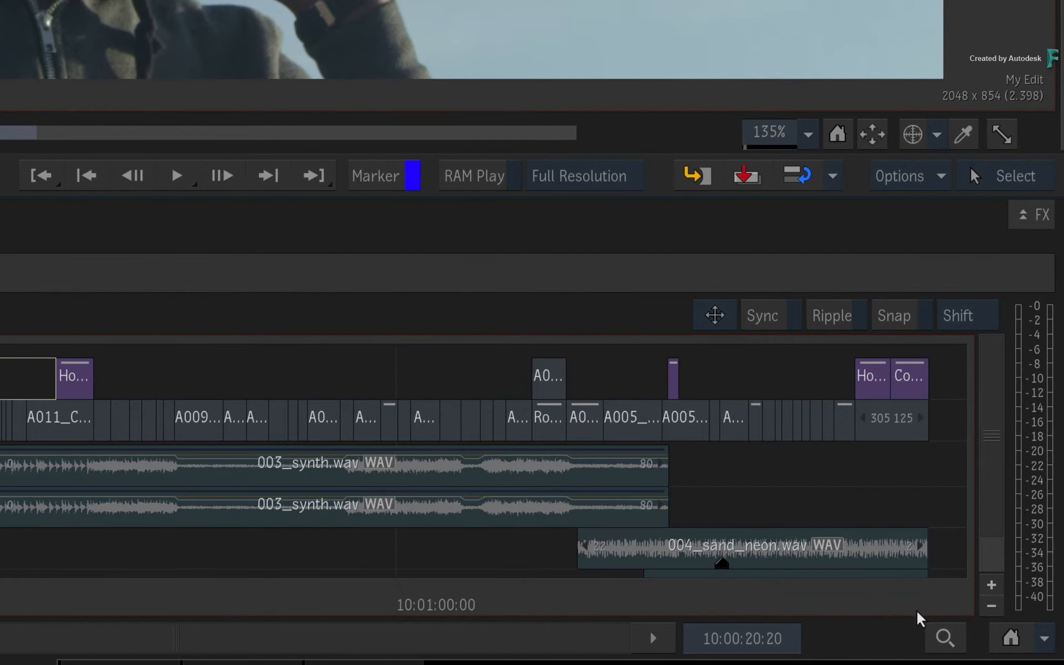
Open the timeline search and set it to find segments that match every criterion.
click(945, 646)
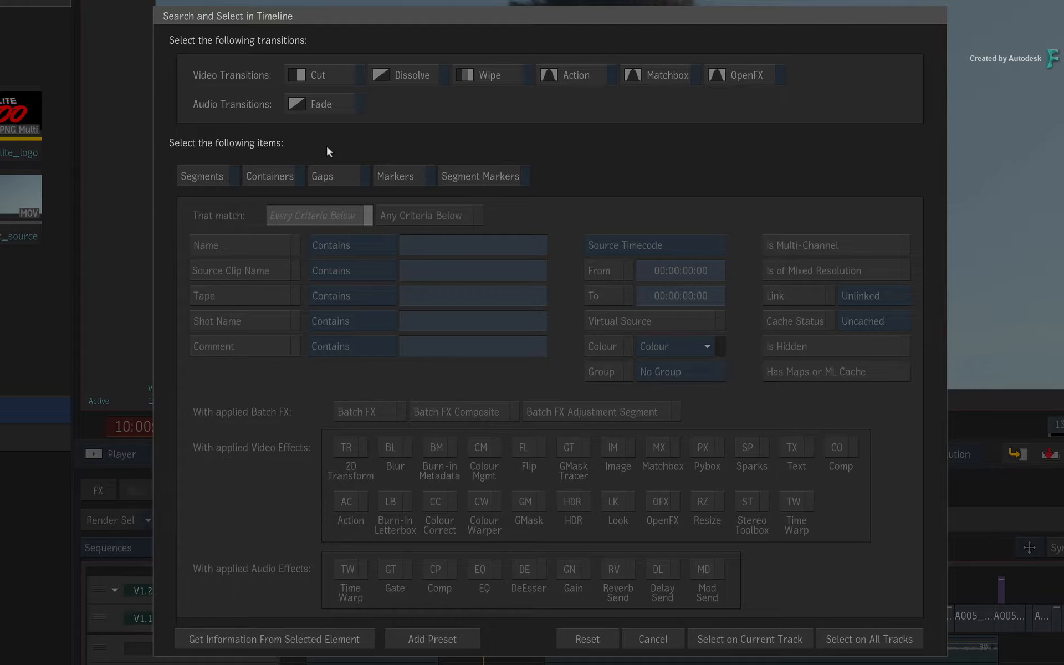
click(188, 179)
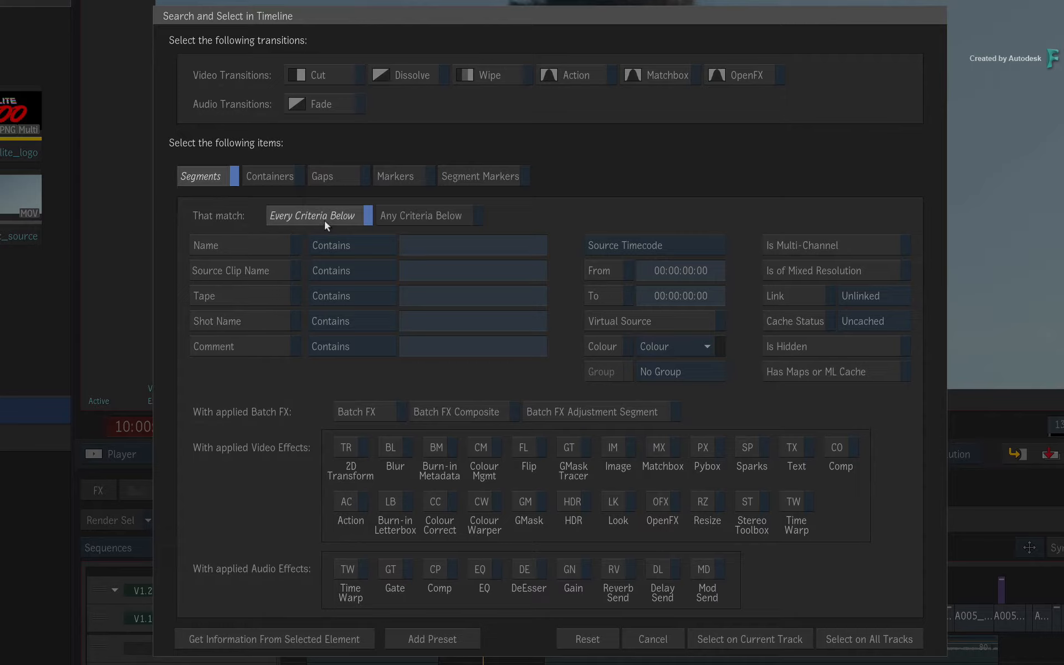
click(443, 223)
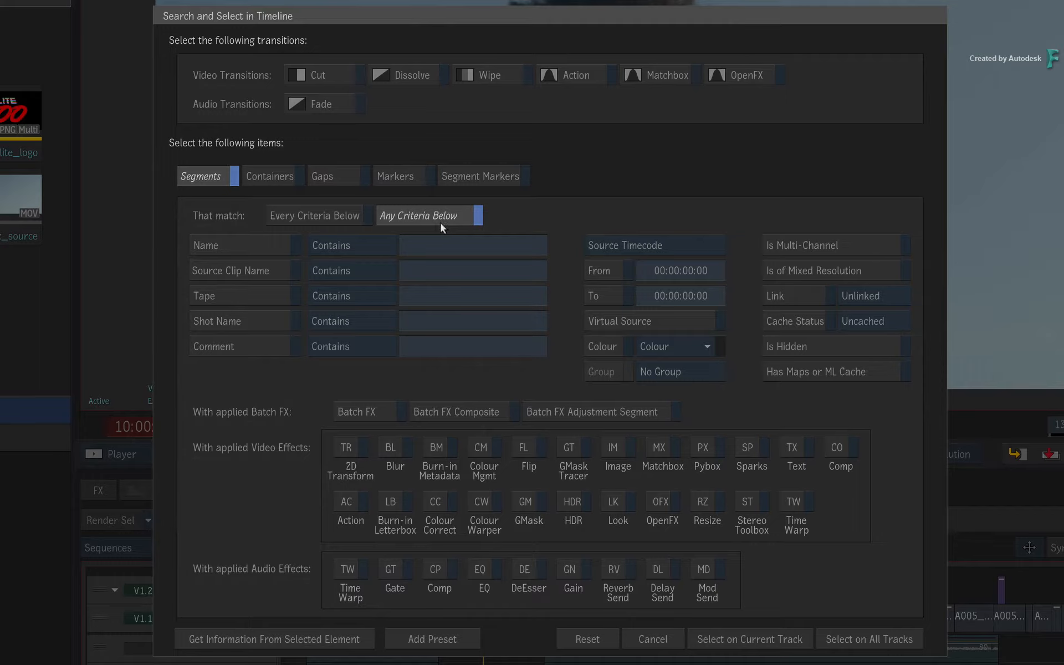
click(324, 215)
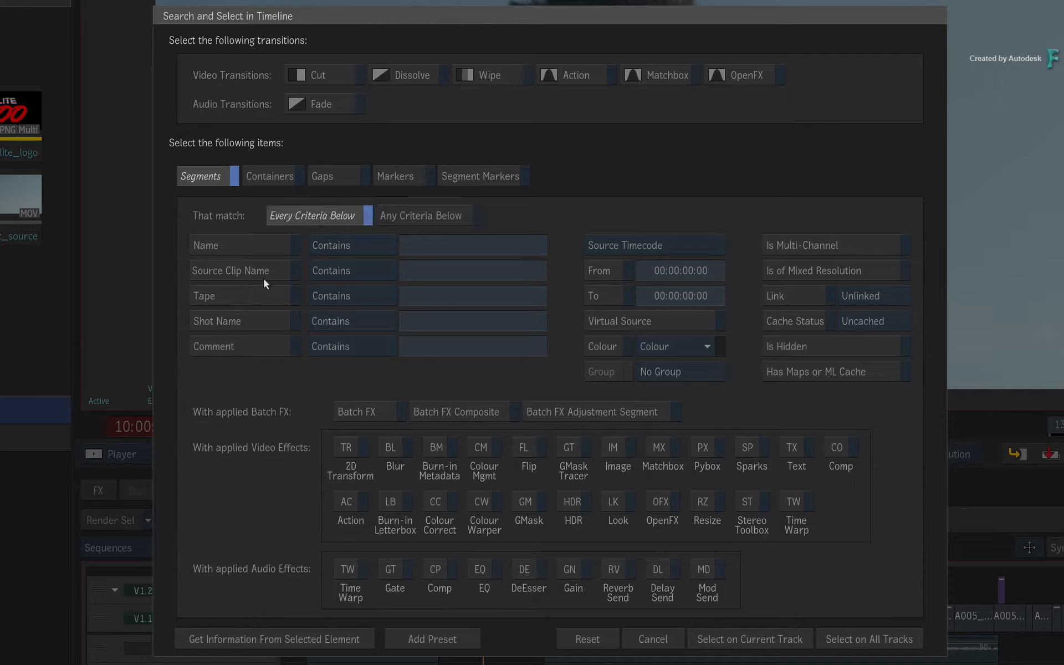
Select the segments on all tracks whose name contains 005, and scrub through the selection.
click(257, 250)
click(450, 245)
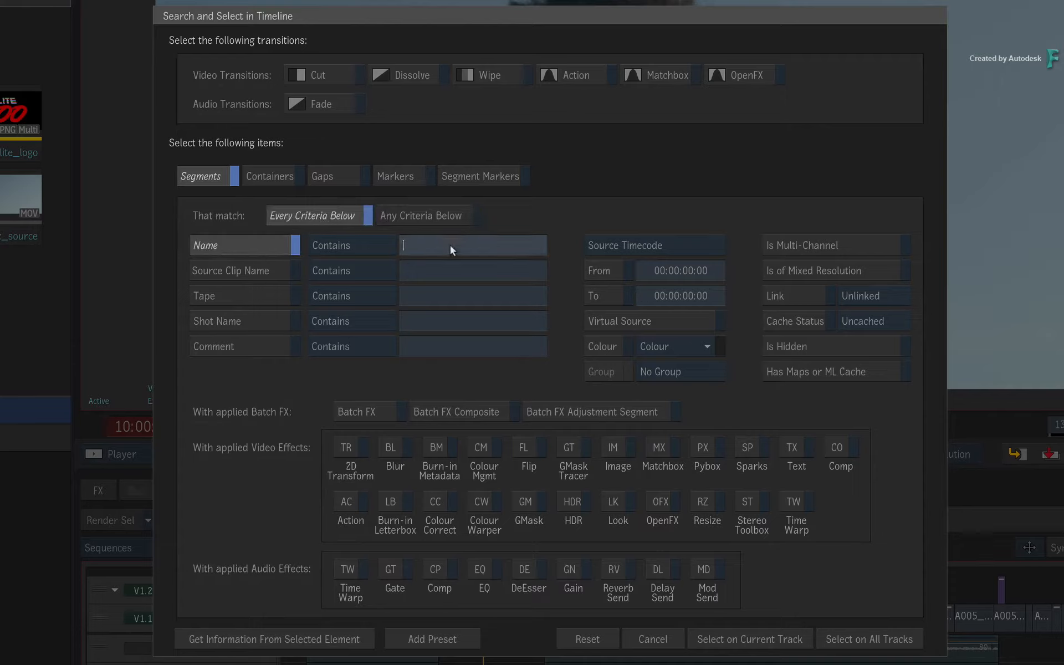
text(005)
click(707, 347)
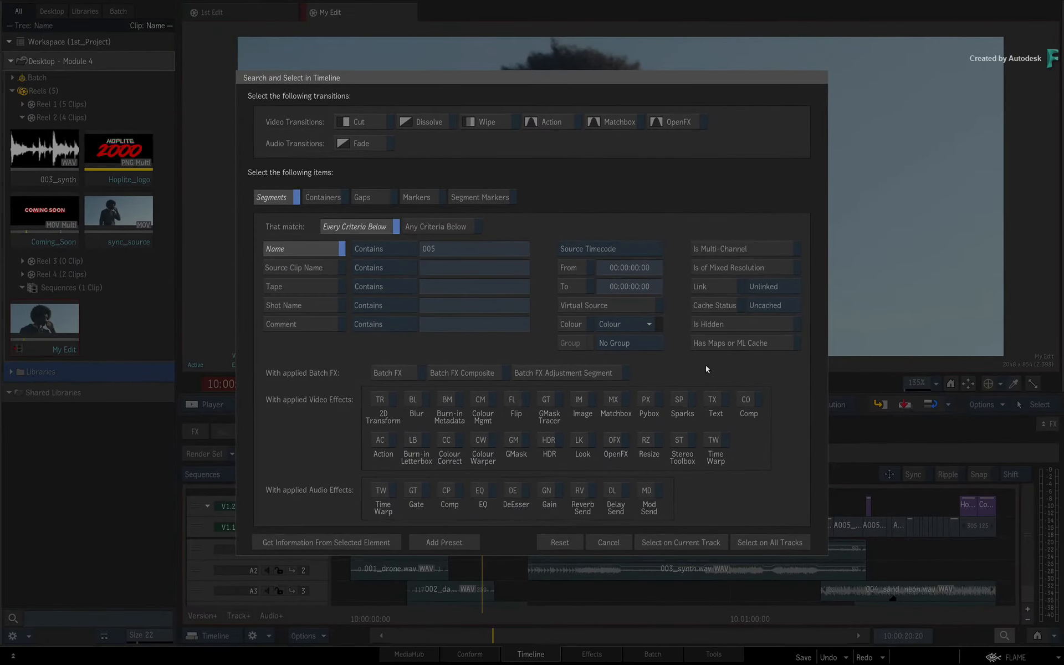
click(776, 543)
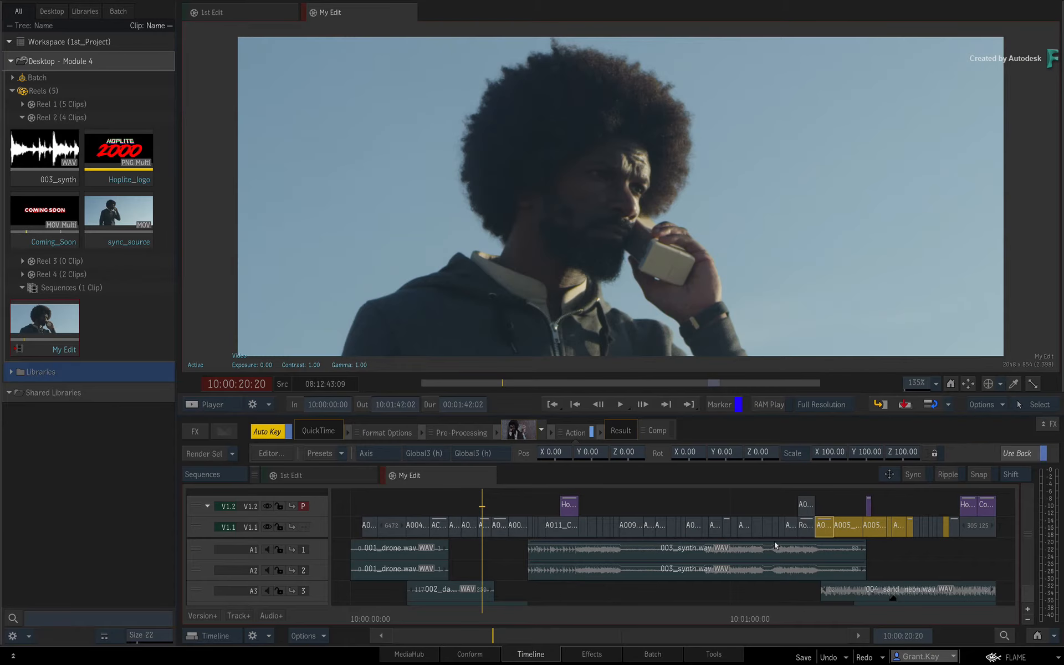
drag(814, 619, 868, 614)
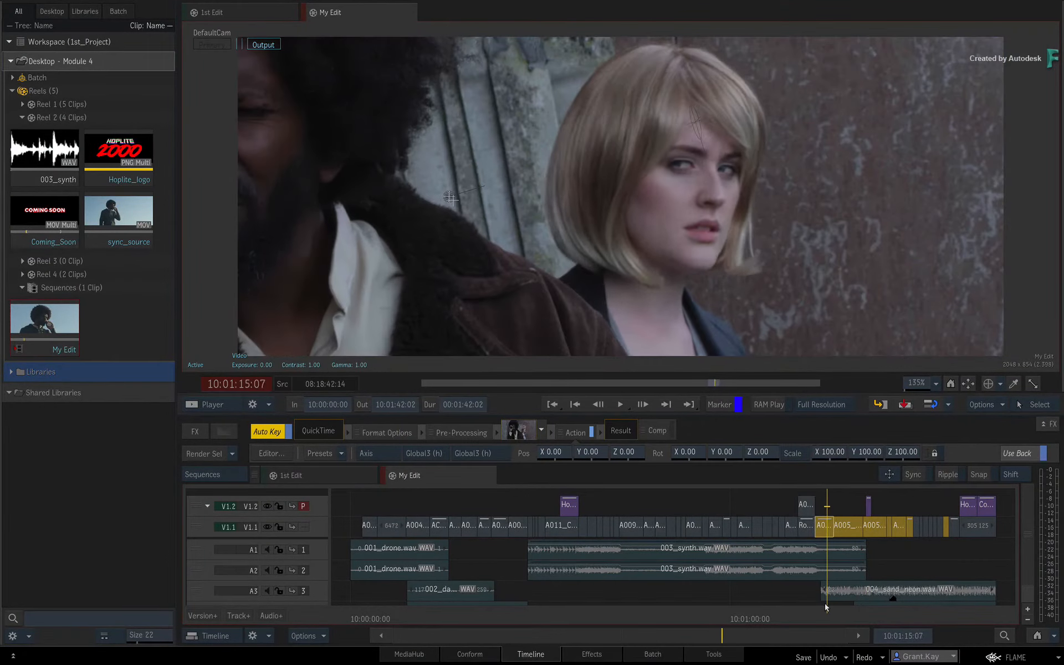
Replace the current selection with the single A009_C012 segment on V1.1 and park the positioner inside it at 10:00:44:00.
click(840, 505)
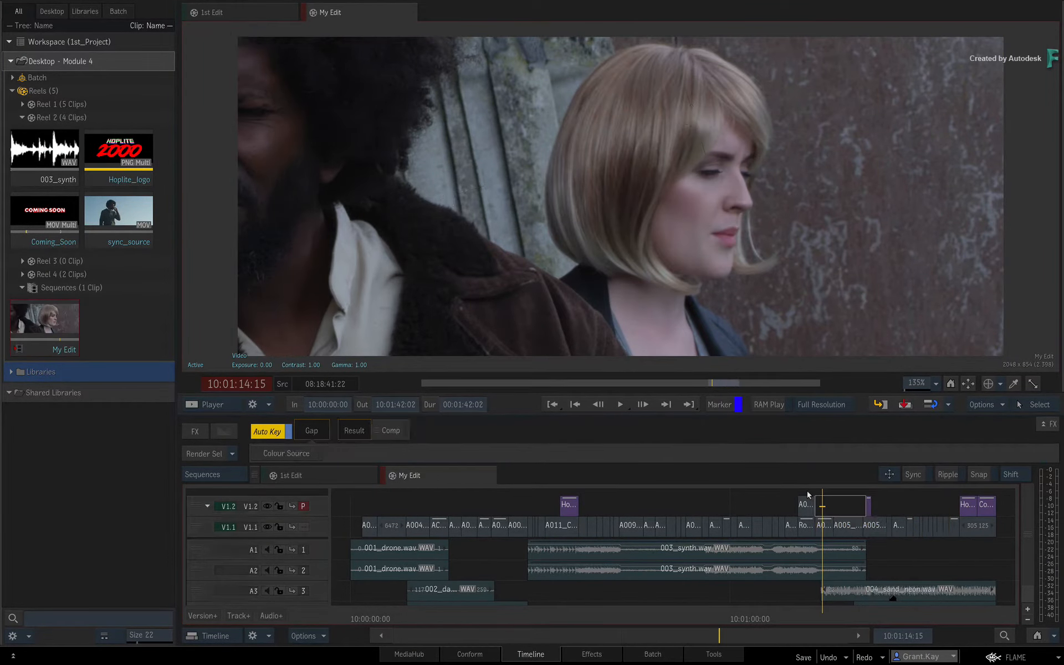
drag(815, 617, 623, 618)
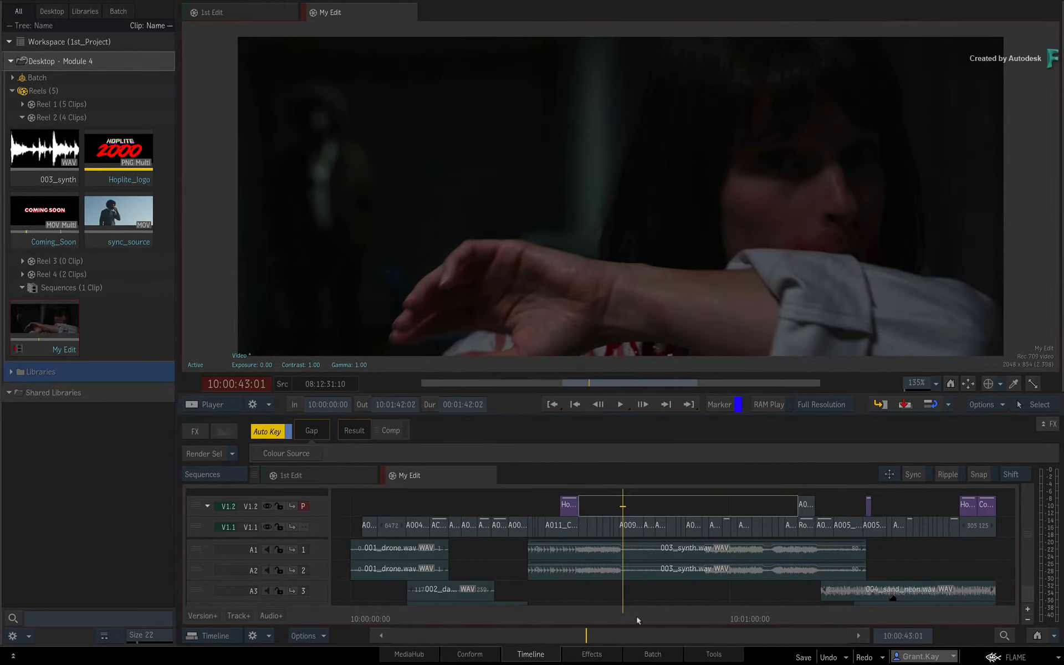
click(632, 525)
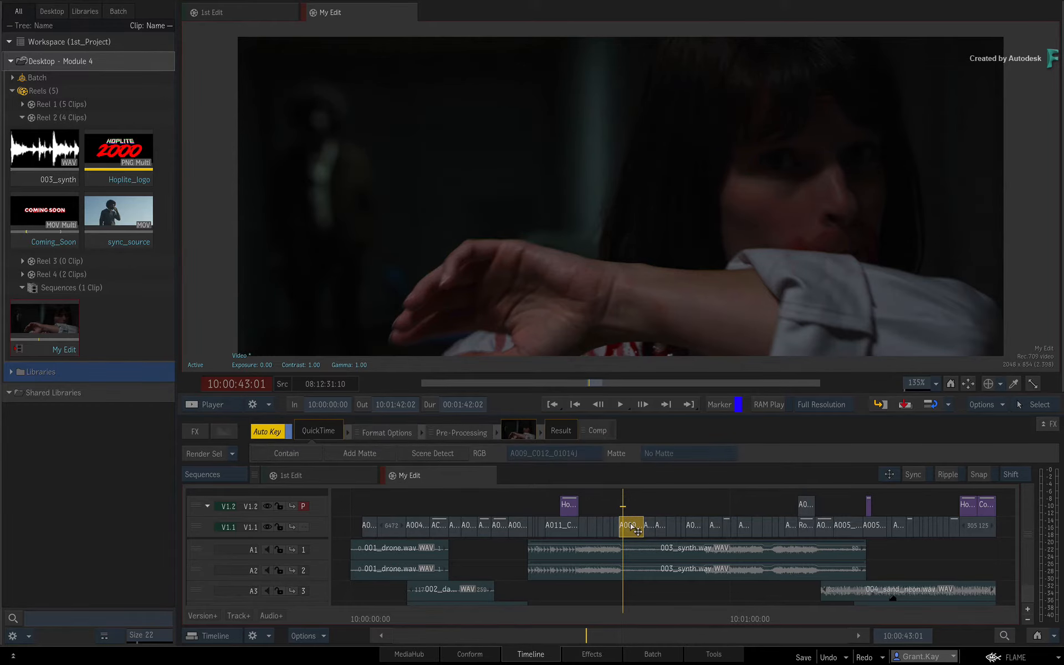
drag(623, 614, 628, 613)
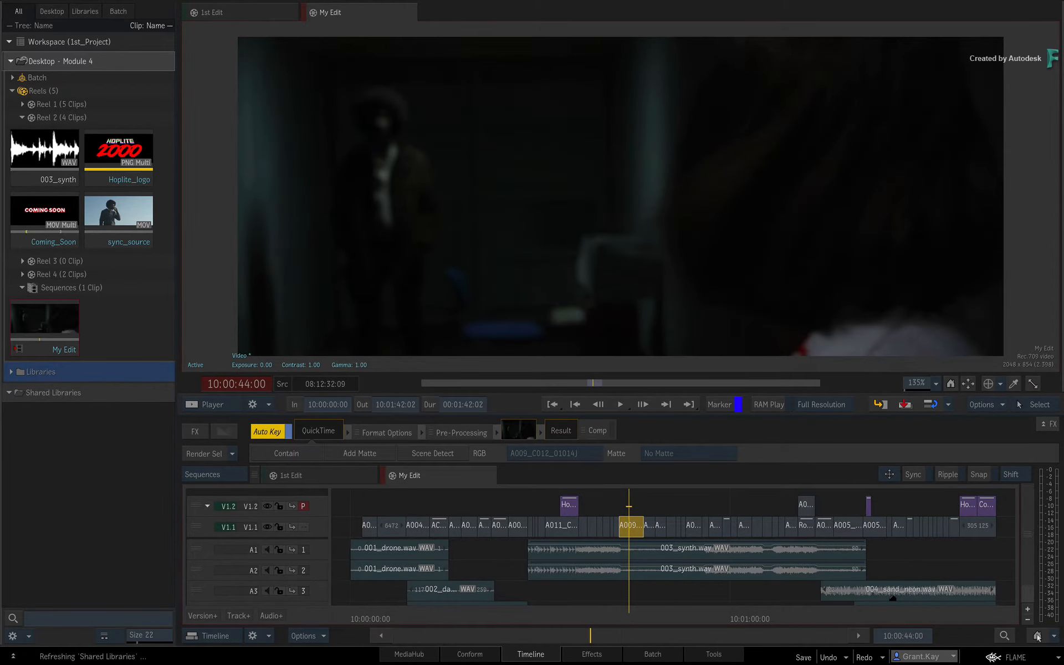
Reset the timeline search criteria and fill them with the information from the selected A009 segment.
click(1004, 635)
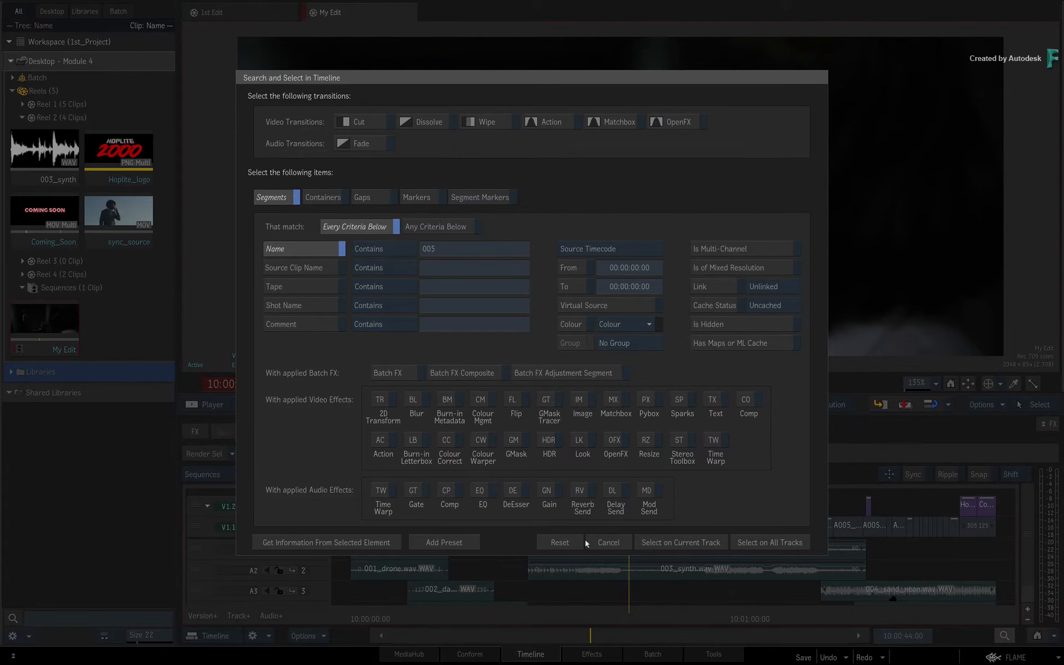
click(561, 542)
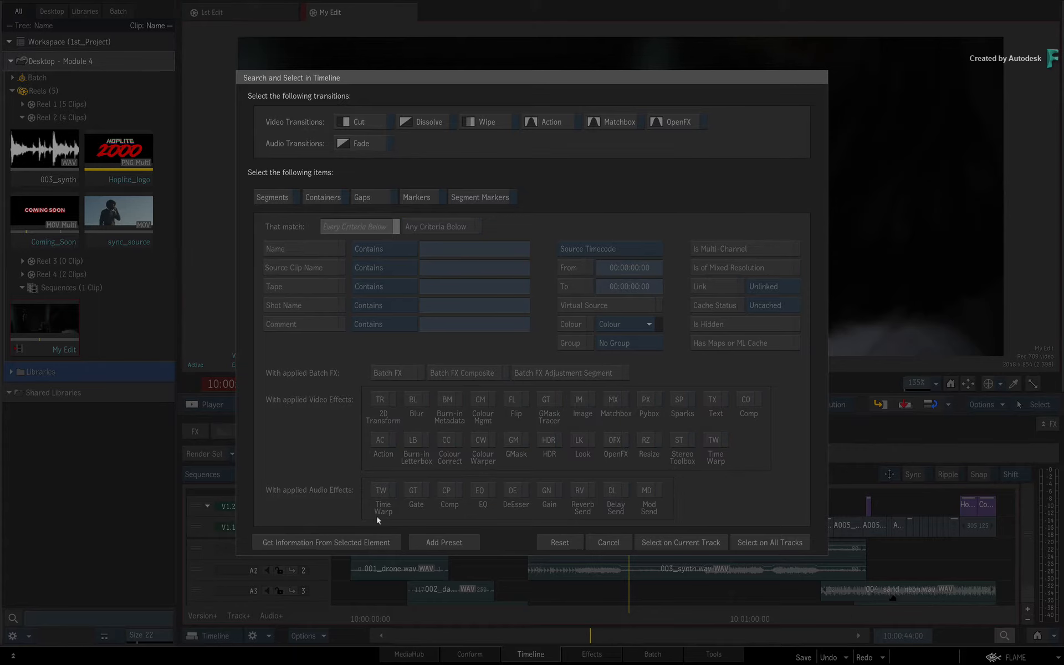
click(371, 541)
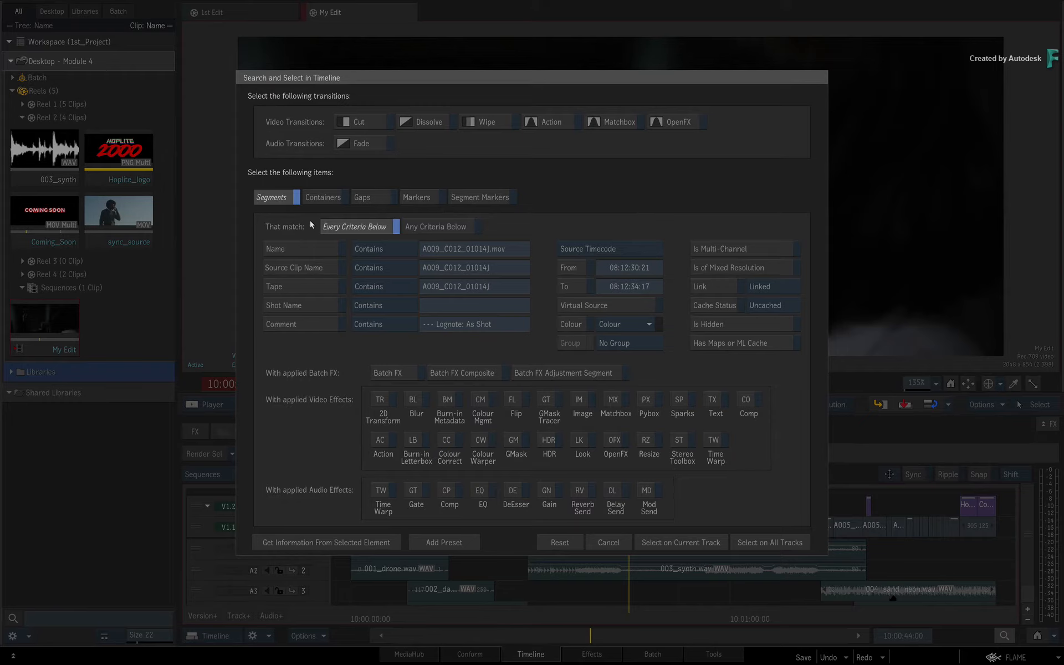
Select the segments on all tracks whose tape contains A009, and scrub through the timeline to check them.
click(312, 284)
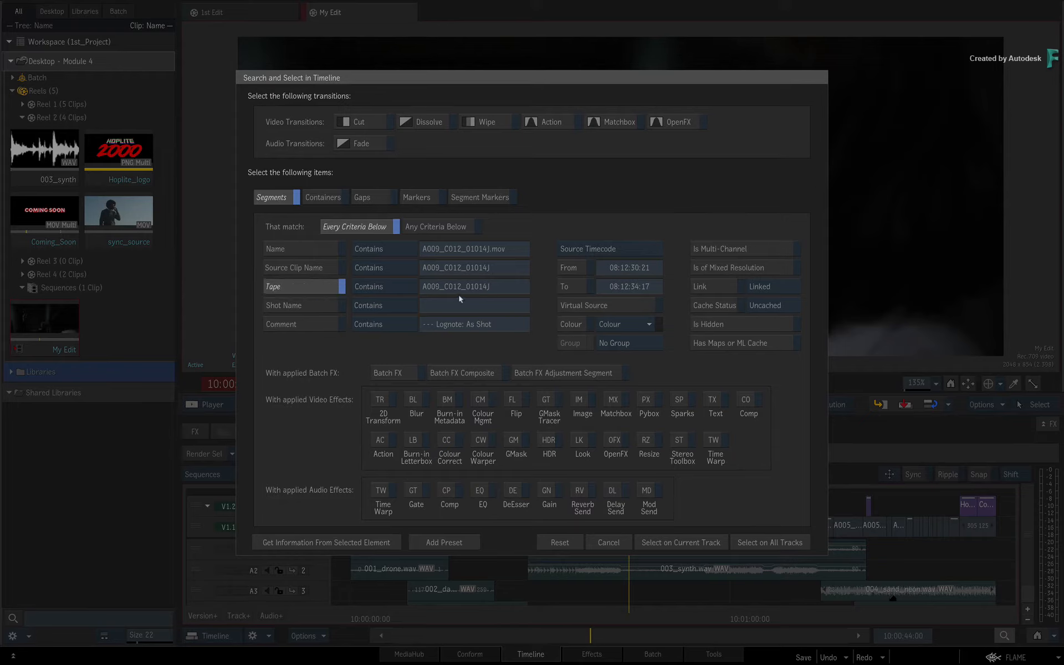
drag(439, 287, 586, 301)
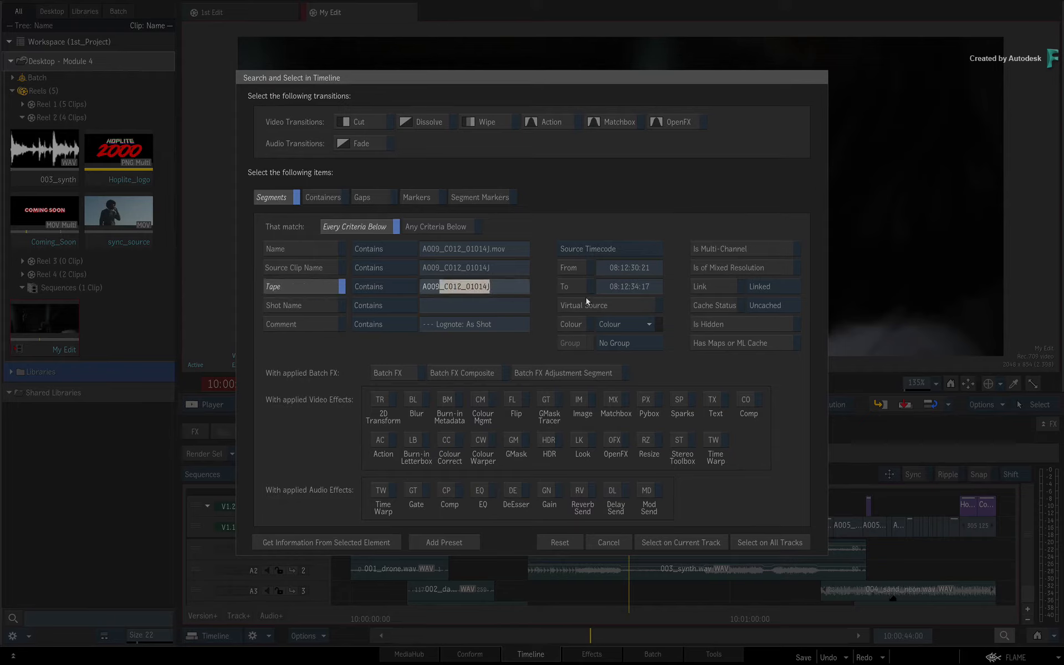
key(BackSpace)
key(Return)
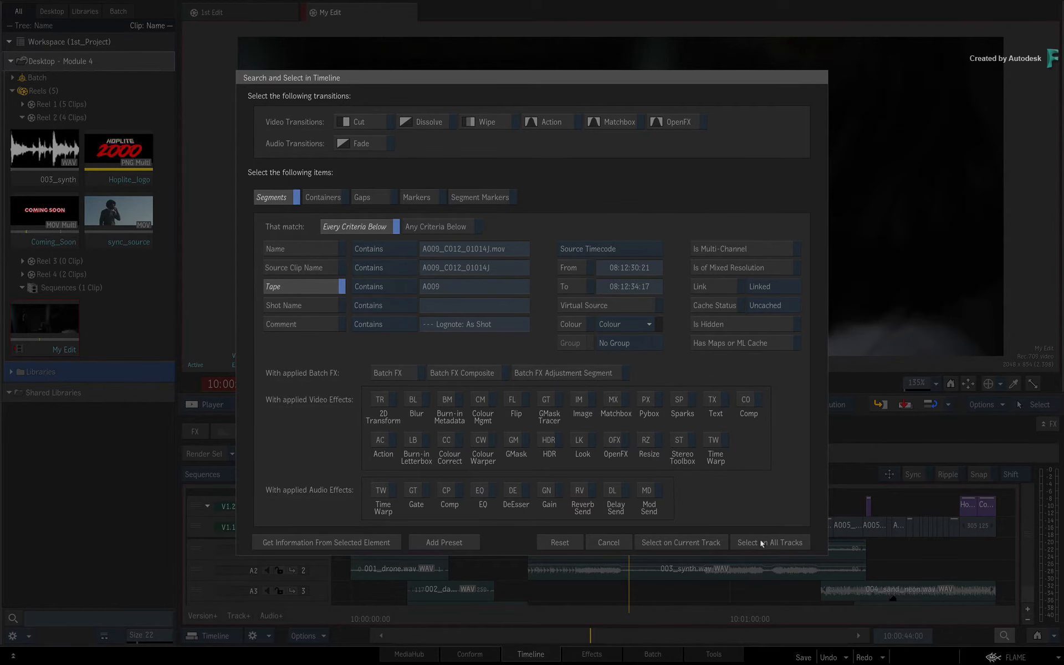
click(798, 542)
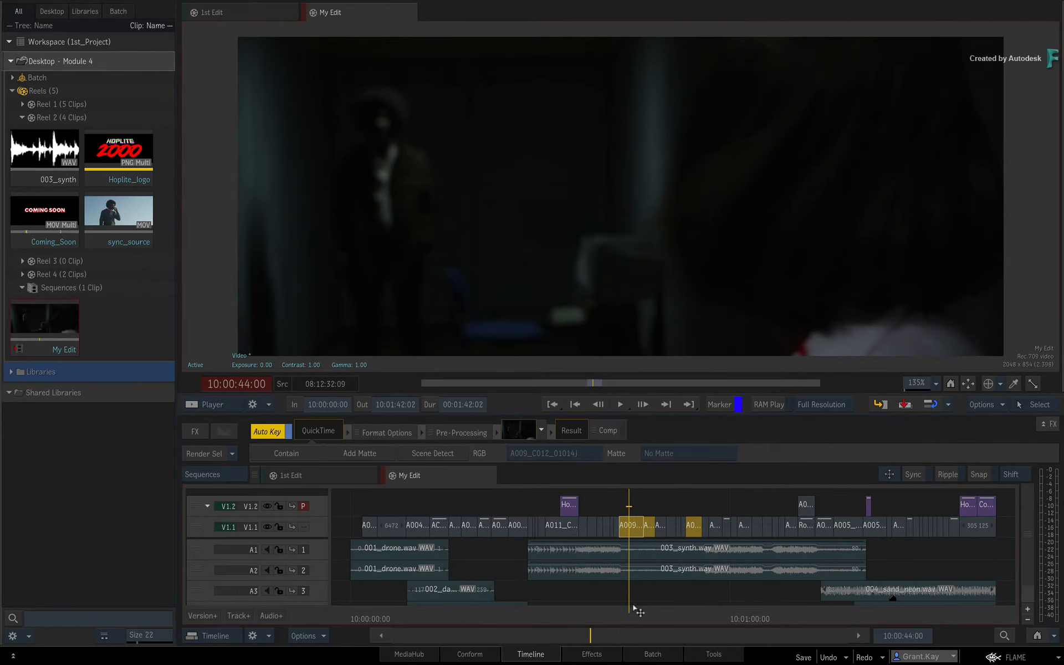
drag(637, 615, 686, 614)
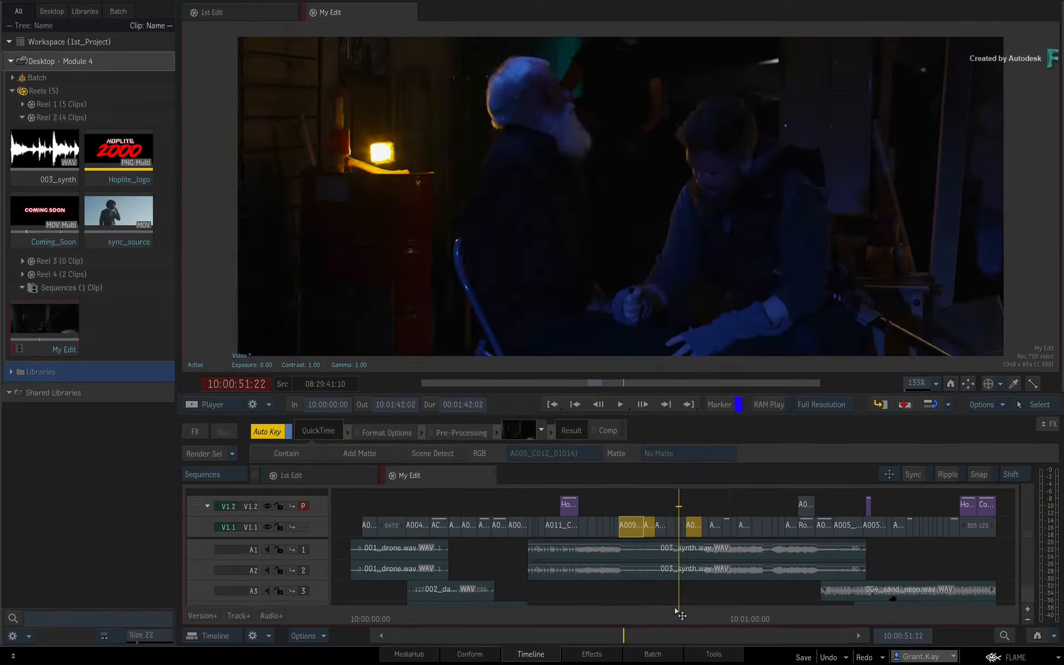
drag(681, 615, 469, 588)
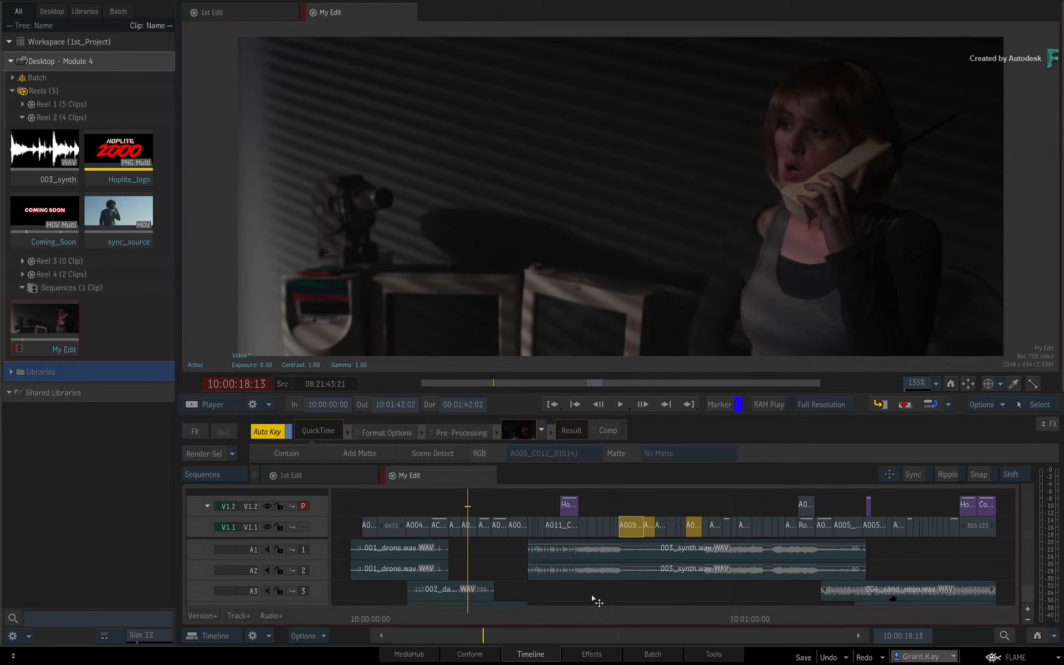
Save the current tape search criteria as a preset named Favorite Tape.
click(1005, 636)
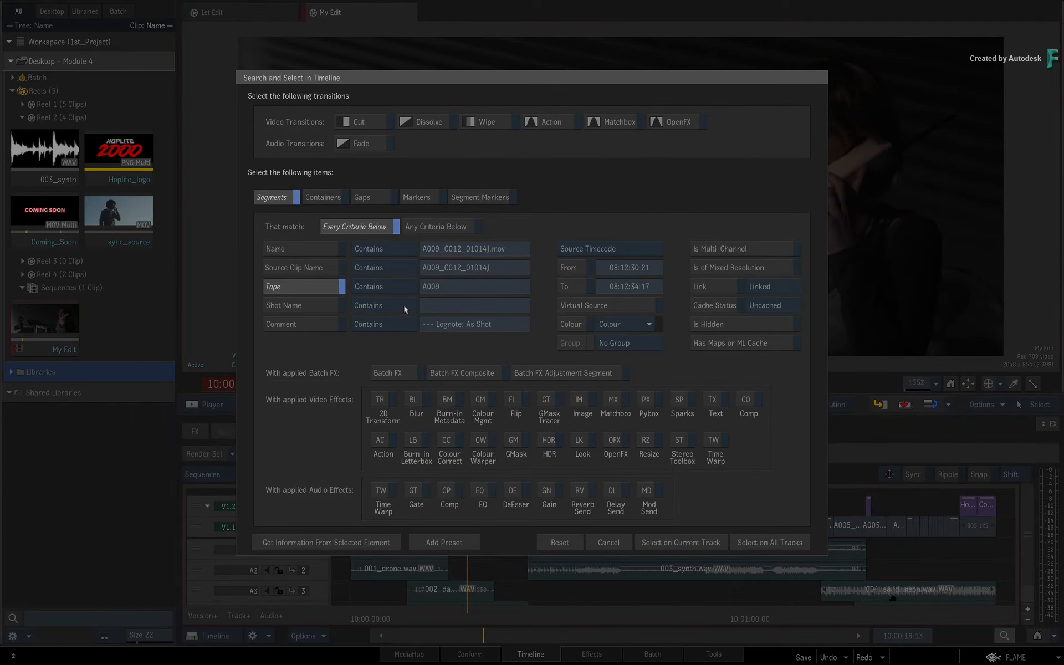
click(466, 542)
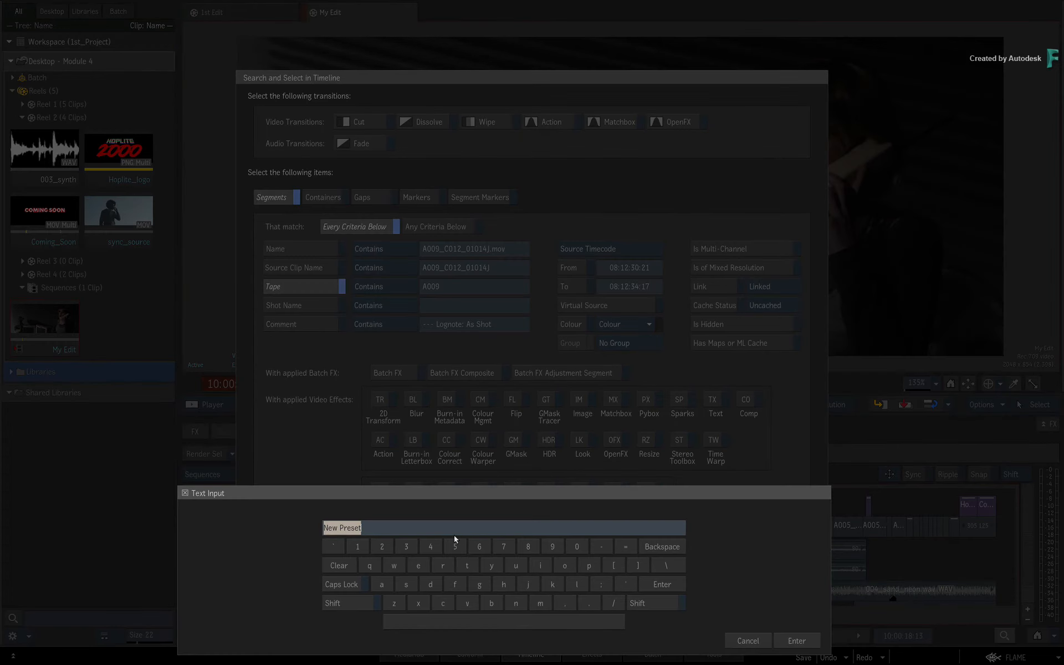
text(Favorite Tape)
click(805, 640)
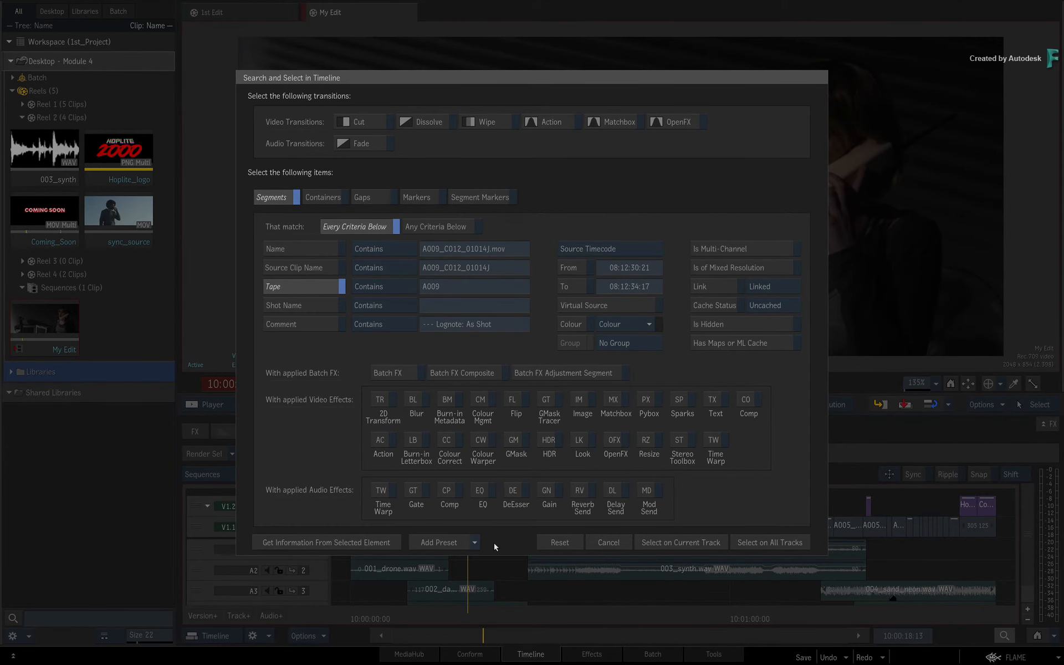
Reset the search criteria, reload them from the Favorite Tape preset, and close the search without selecting anything.
click(474, 543)
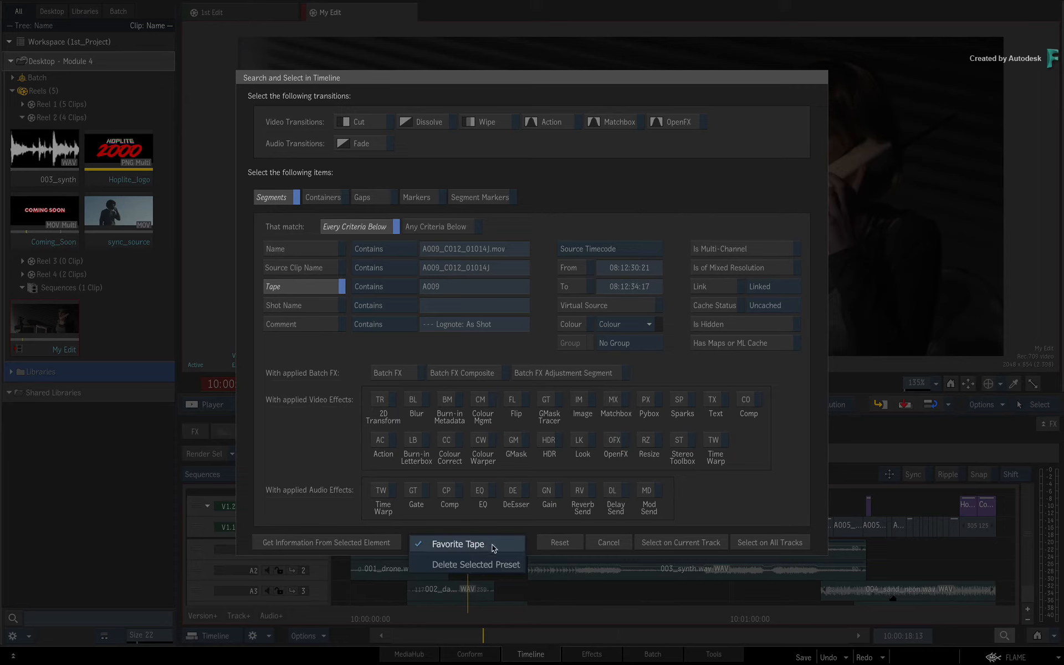
click(530, 541)
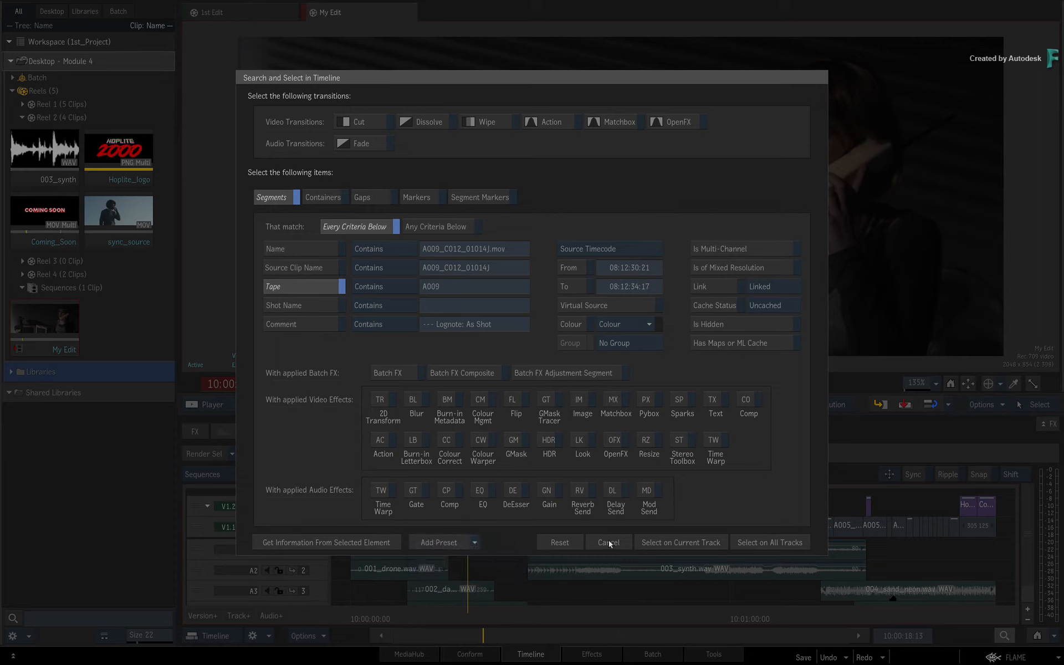
click(571, 540)
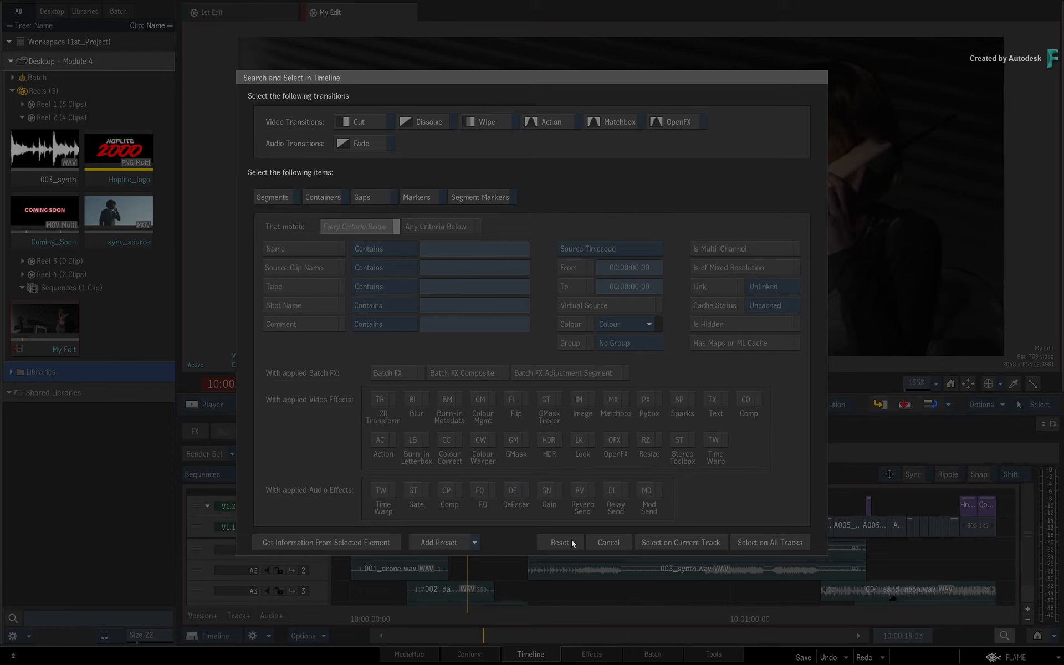
click(476, 543)
click(450, 543)
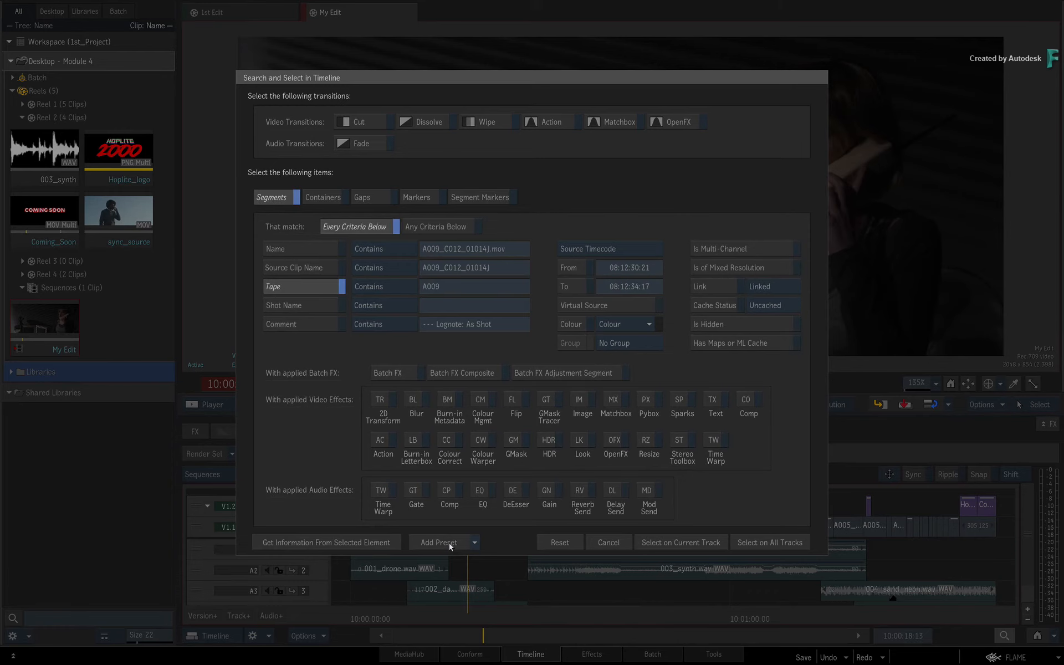
click(613, 544)
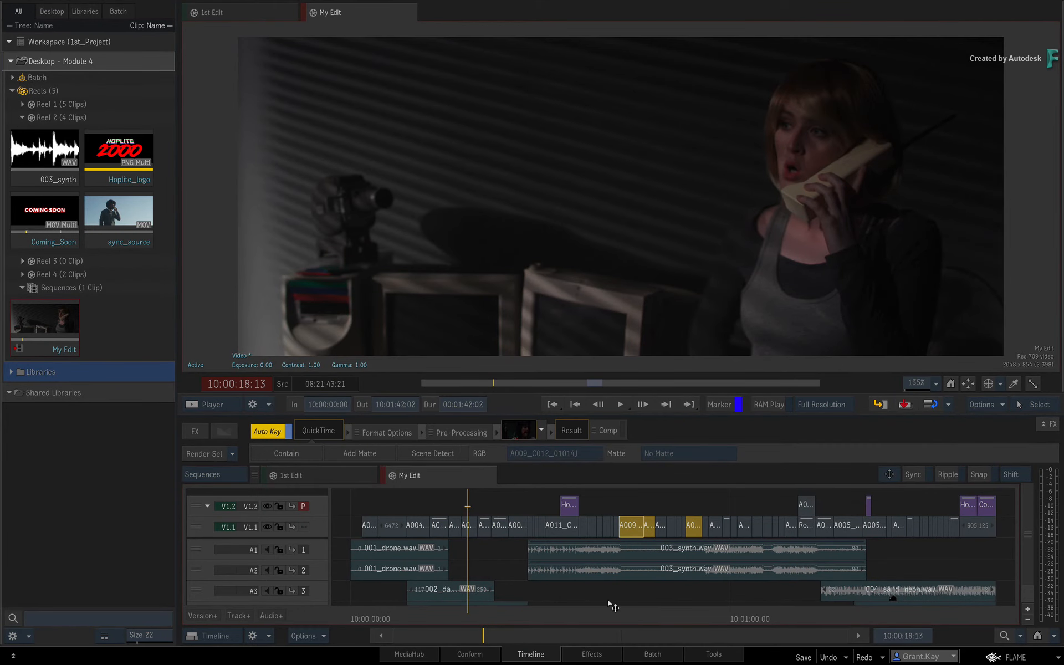
Deselect the A009 segments and reselect them by running the Favorite Tape search preset directly from the timeline.
click(641, 497)
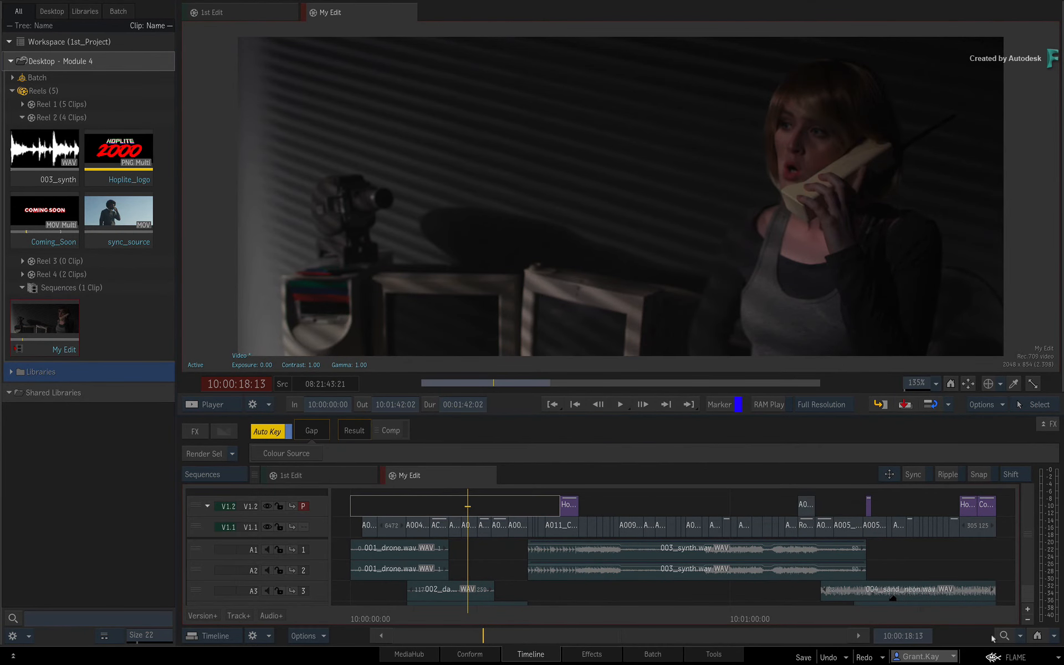
click(1020, 635)
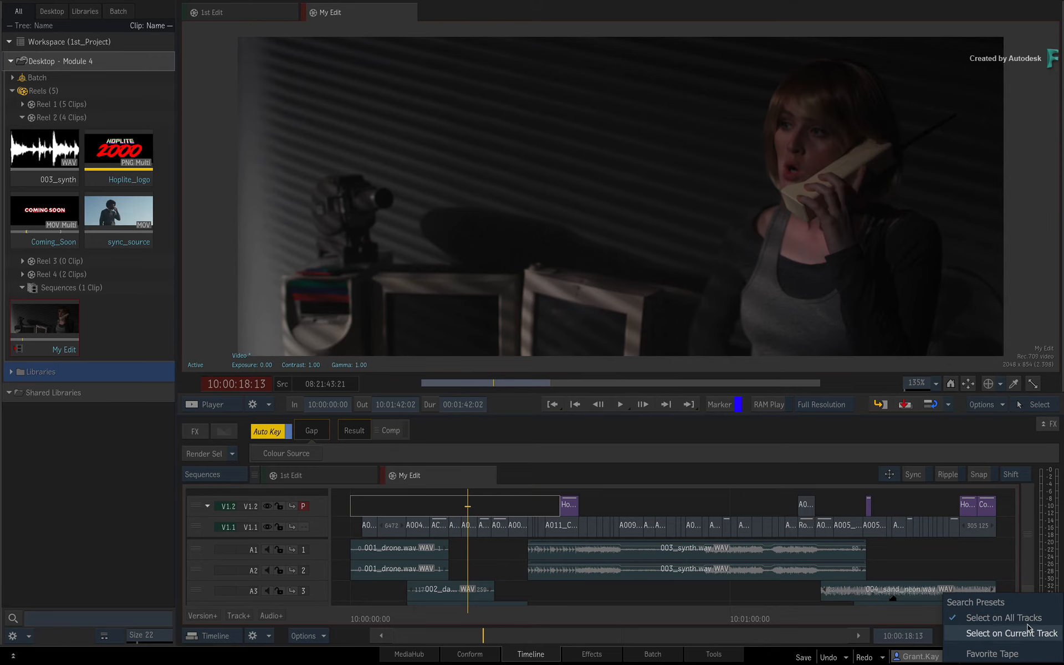
click(992, 654)
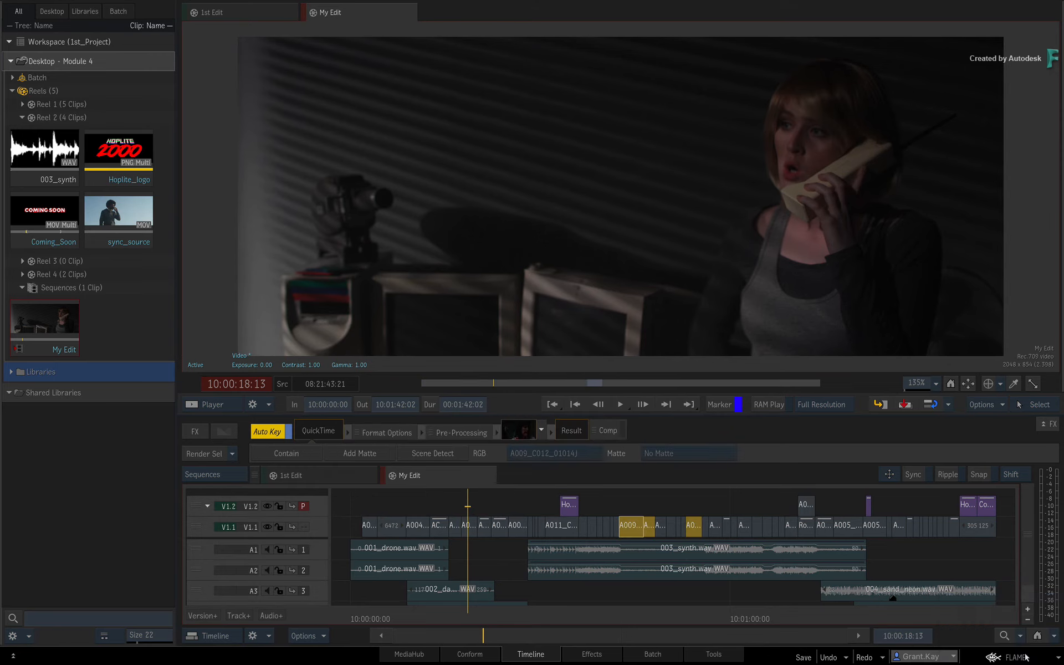
drag(610, 617, 632, 619)
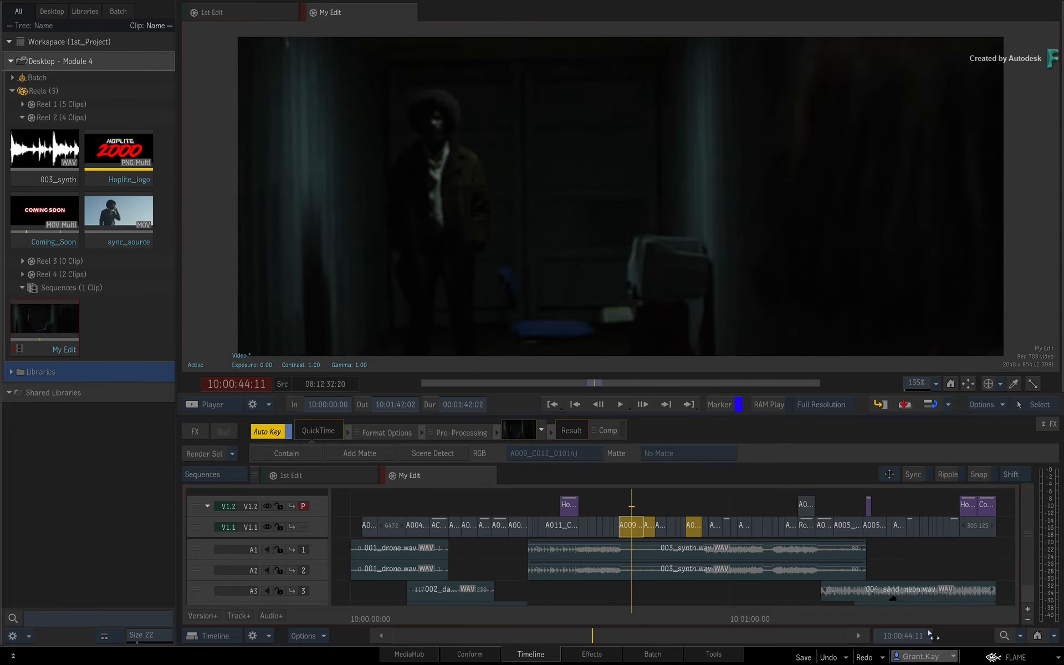
click(1016, 638)
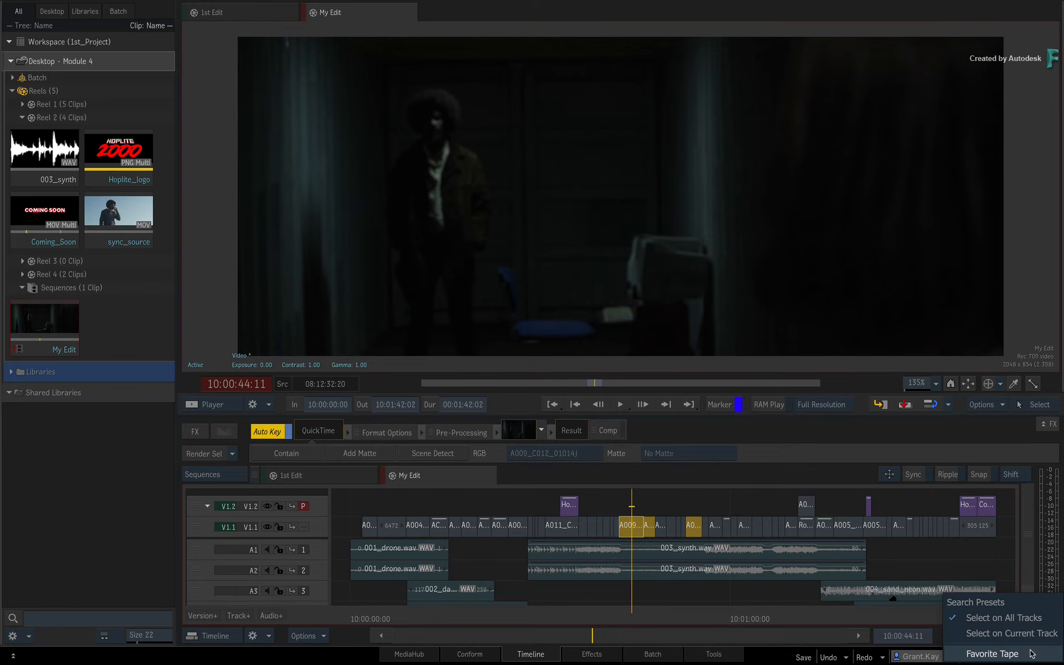
click(1031, 654)
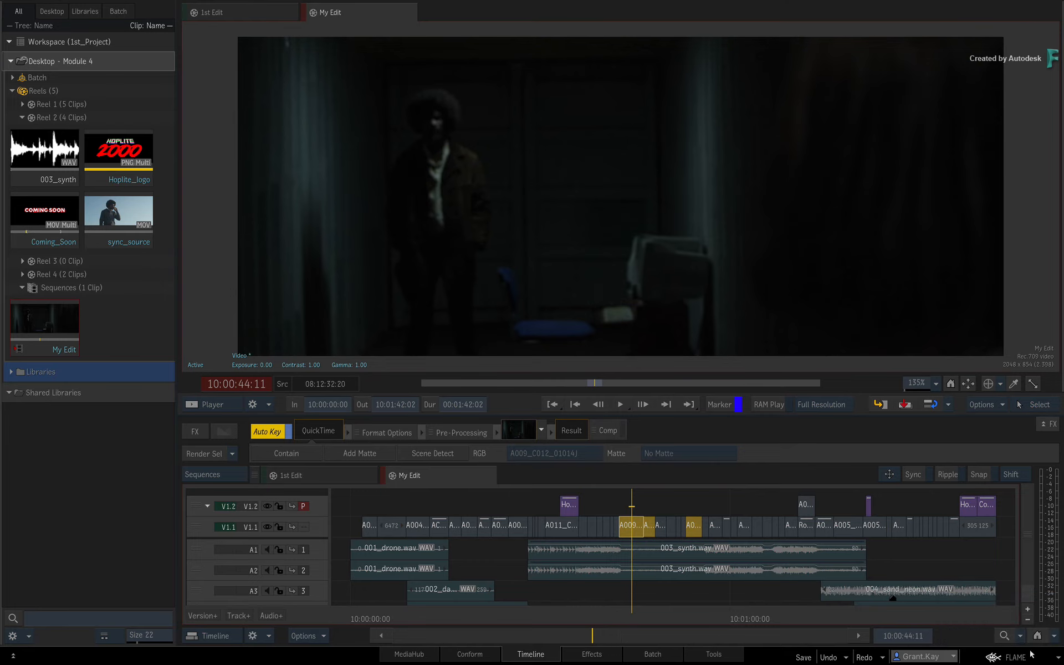